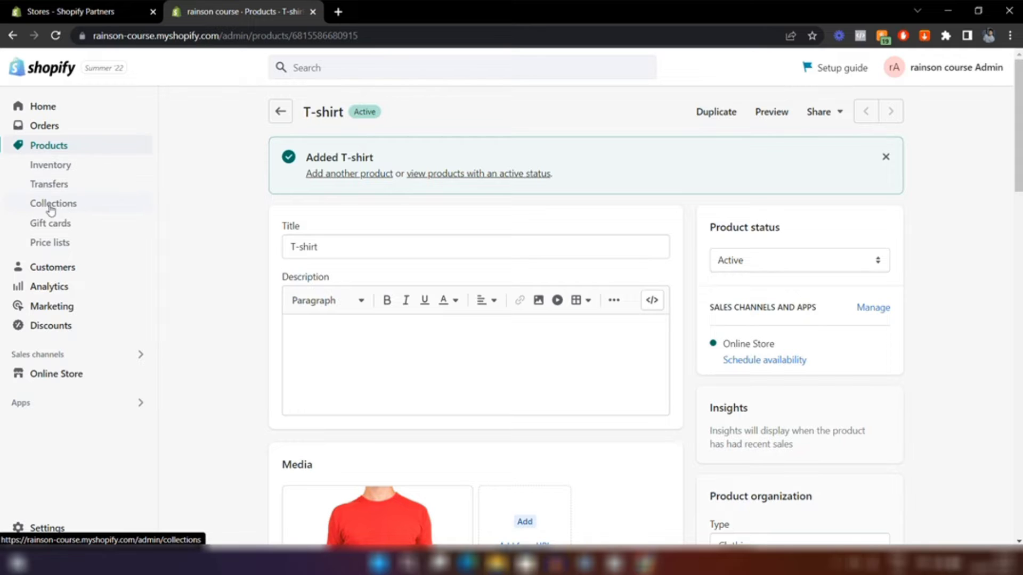
Step: Open the store's product collections and start creating a new collection
click(91, 209)
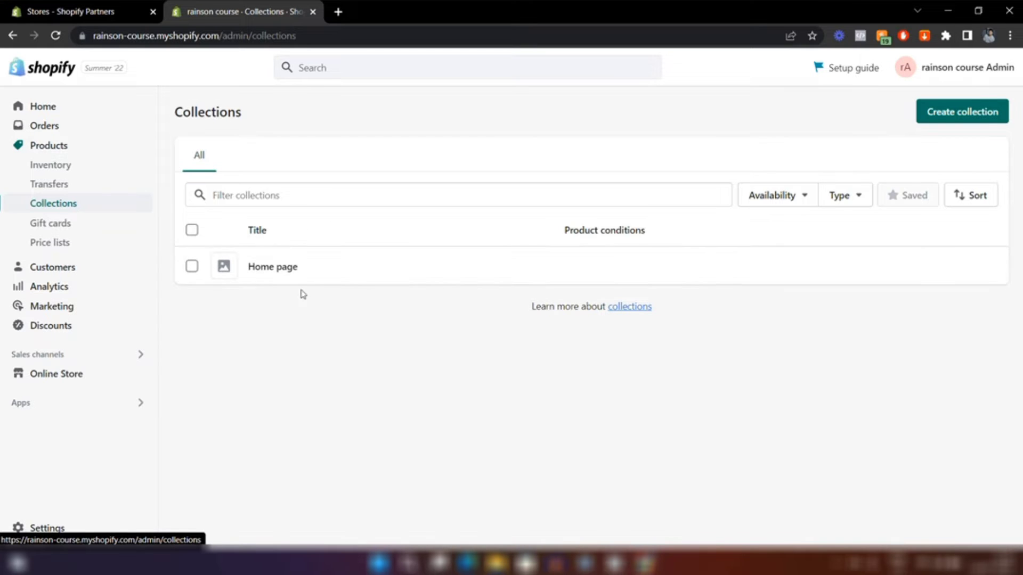
click(984, 118)
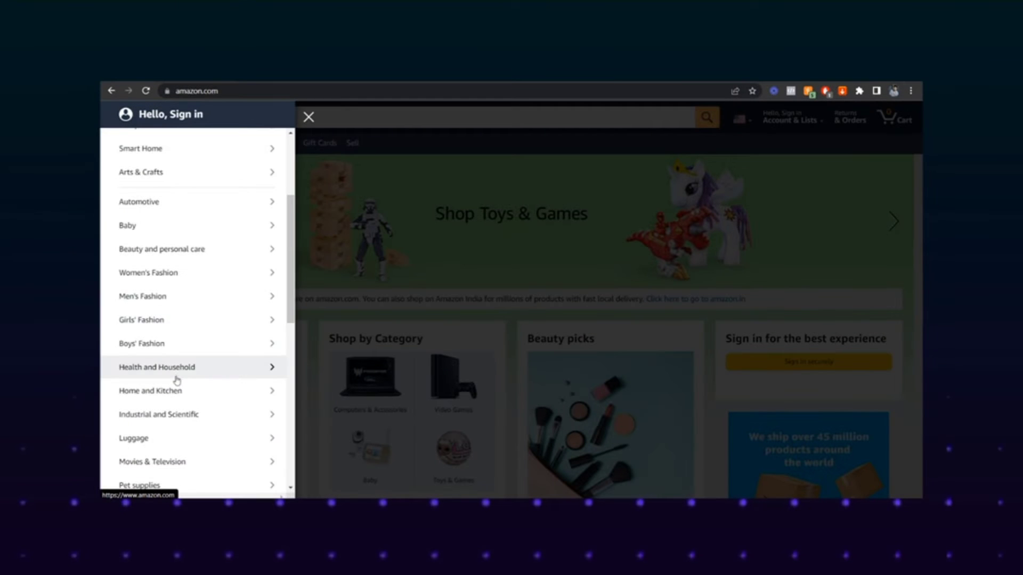
scroll(177, 379, down, 2)
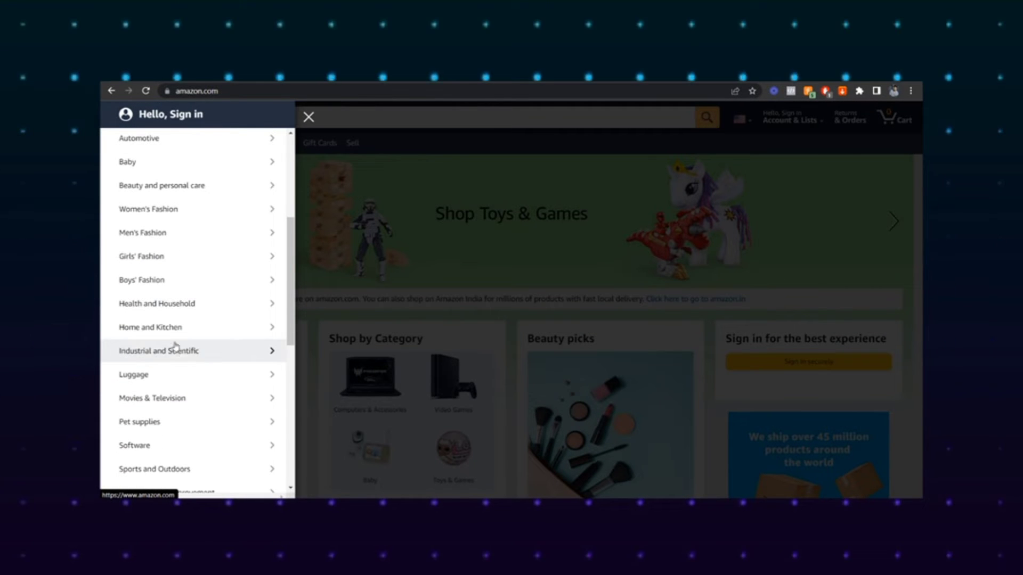
scroll(166, 468, down, 2)
scroll(165, 469, down, 2)
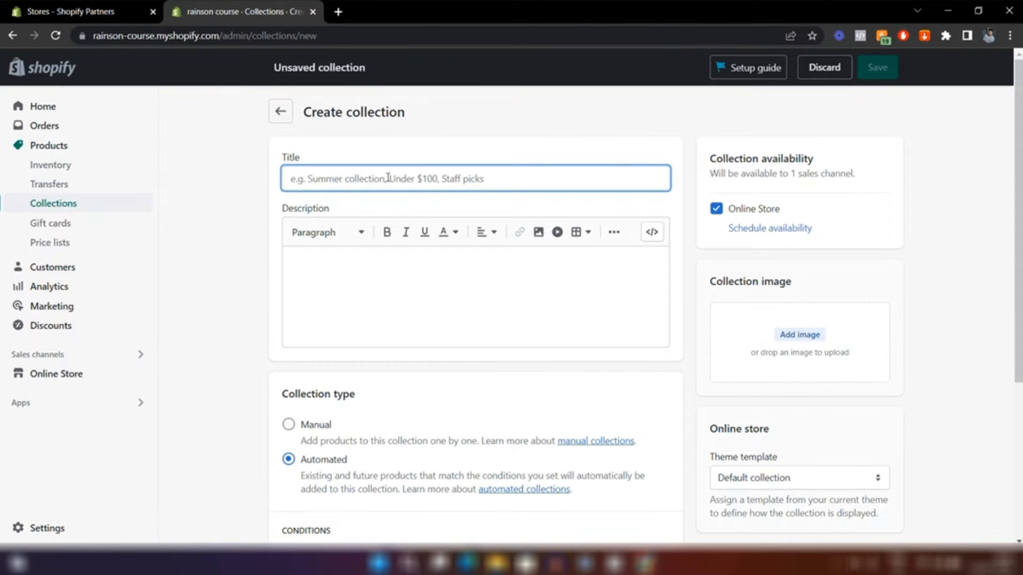
Step: Title the new collection "Men Shirt" and leave its description empty
text(Men Shirt)
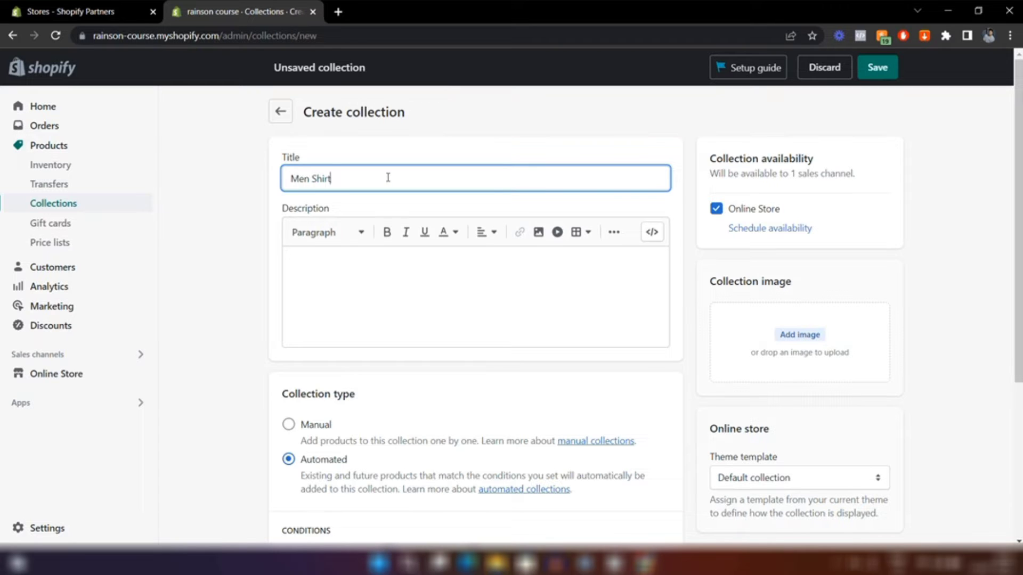
click(412, 282)
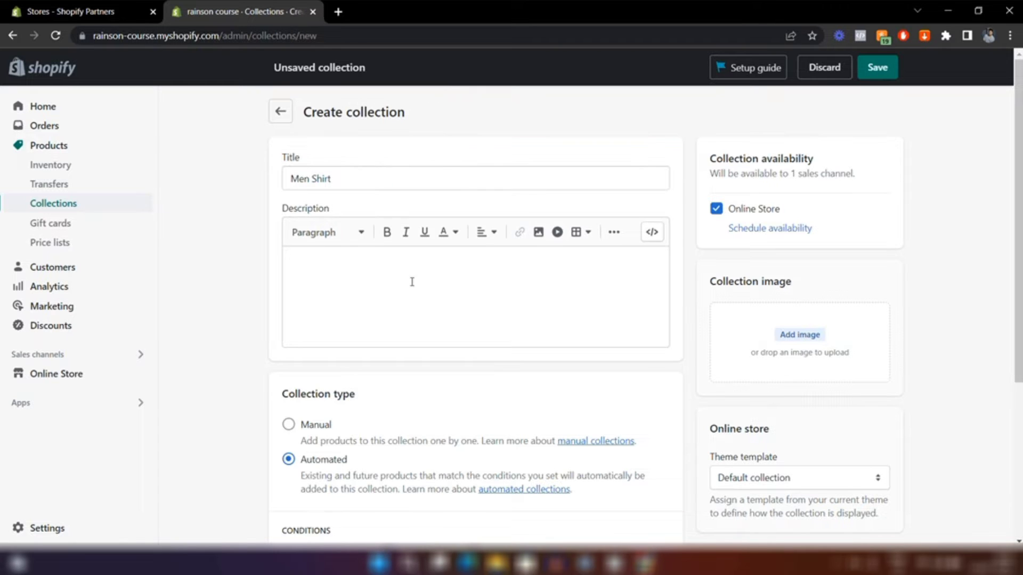
click(334, 278)
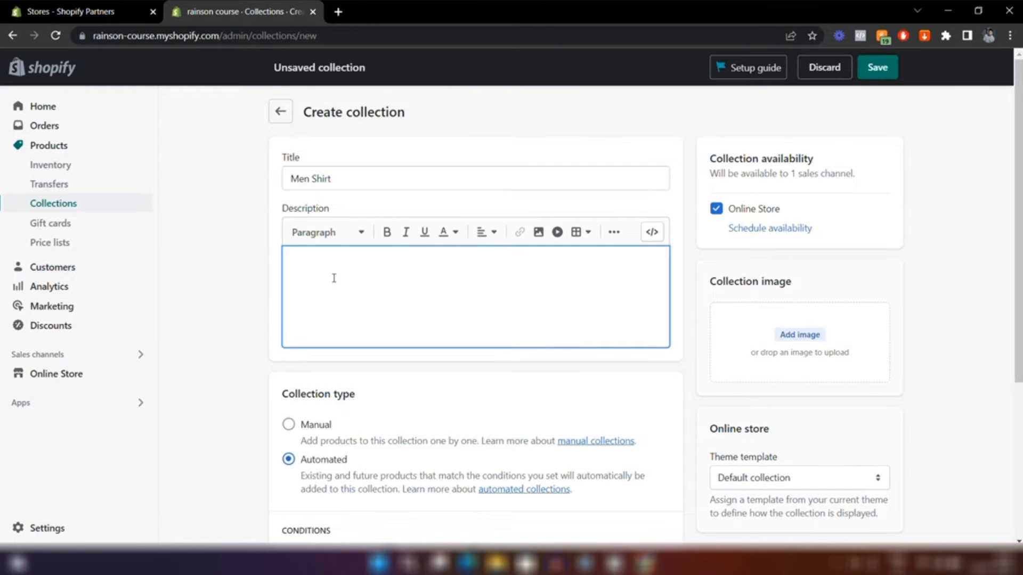
Step: Set the collection type to Manual so products are added one by one
scroll(426, 292, down, 3)
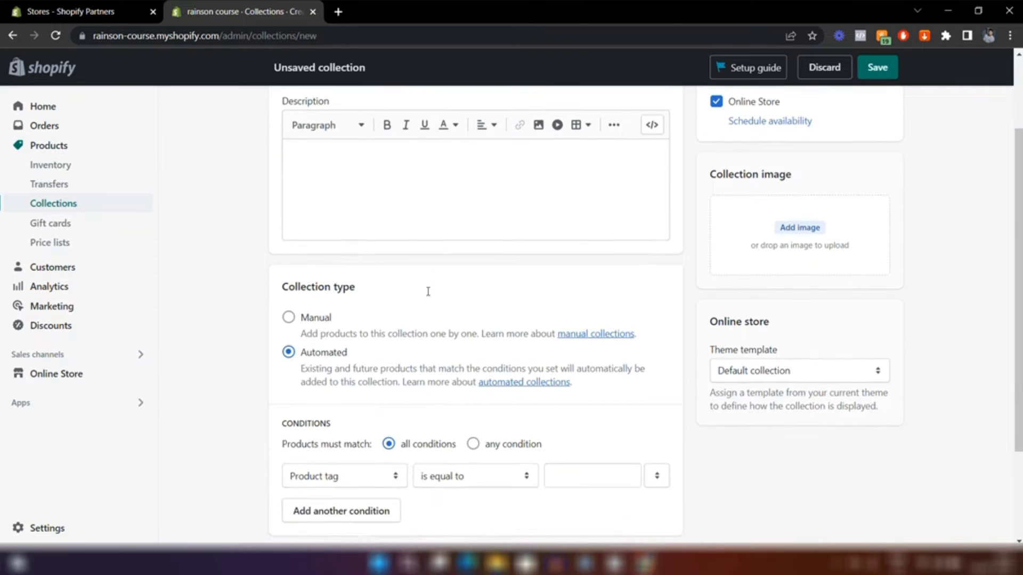
scroll(404, 288, down, 2)
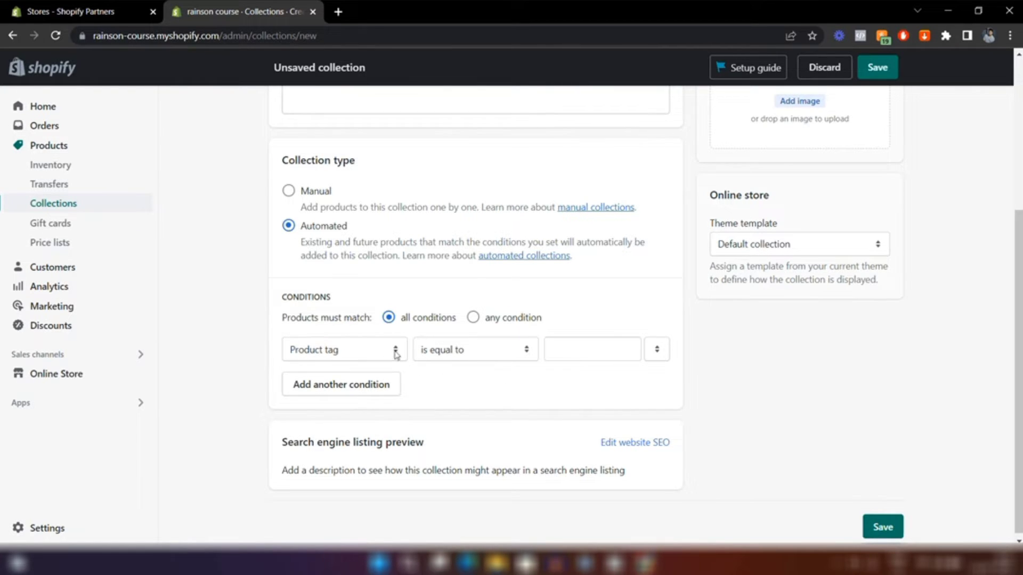
click(596, 354)
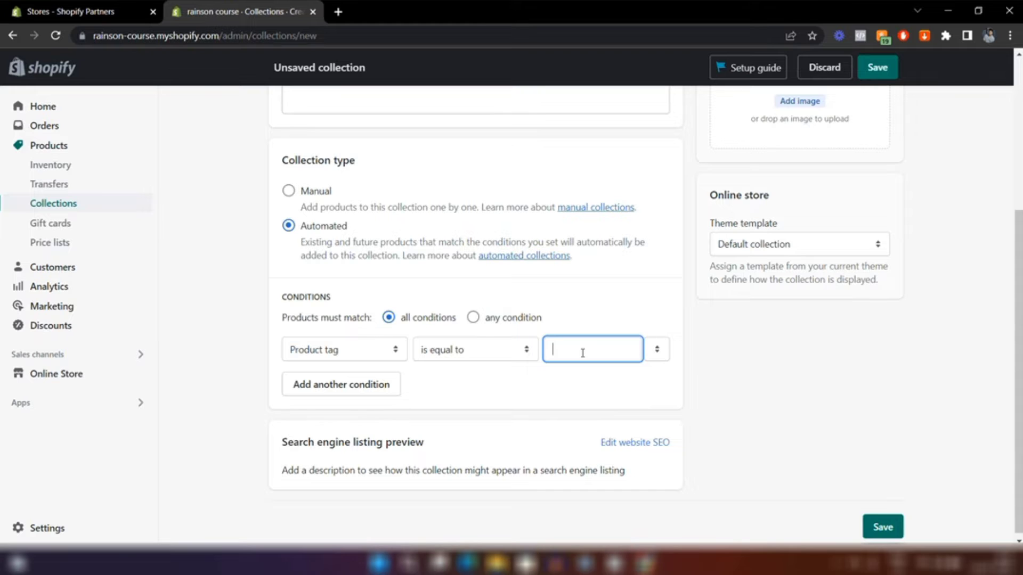
click(524, 391)
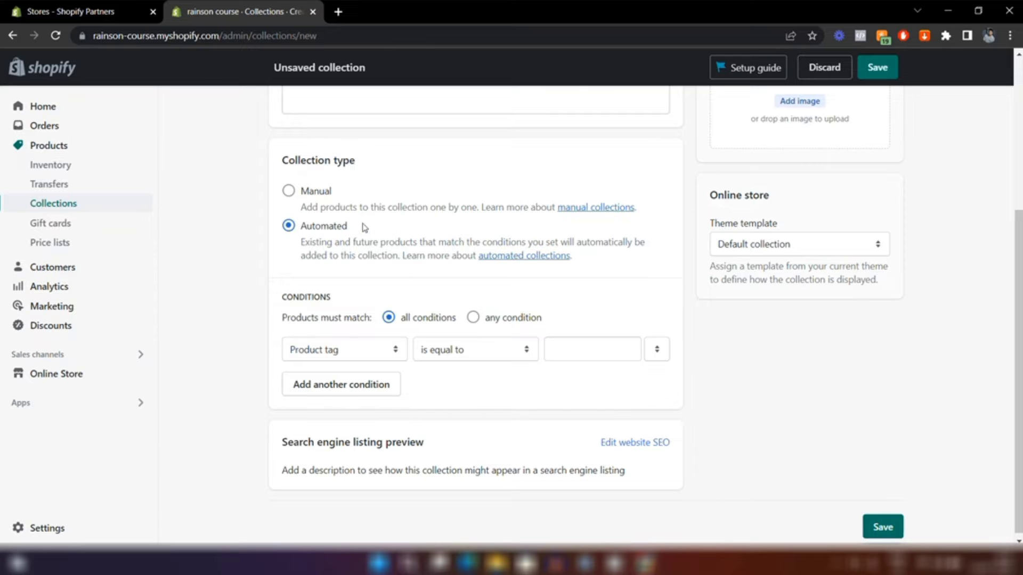
click(288, 192)
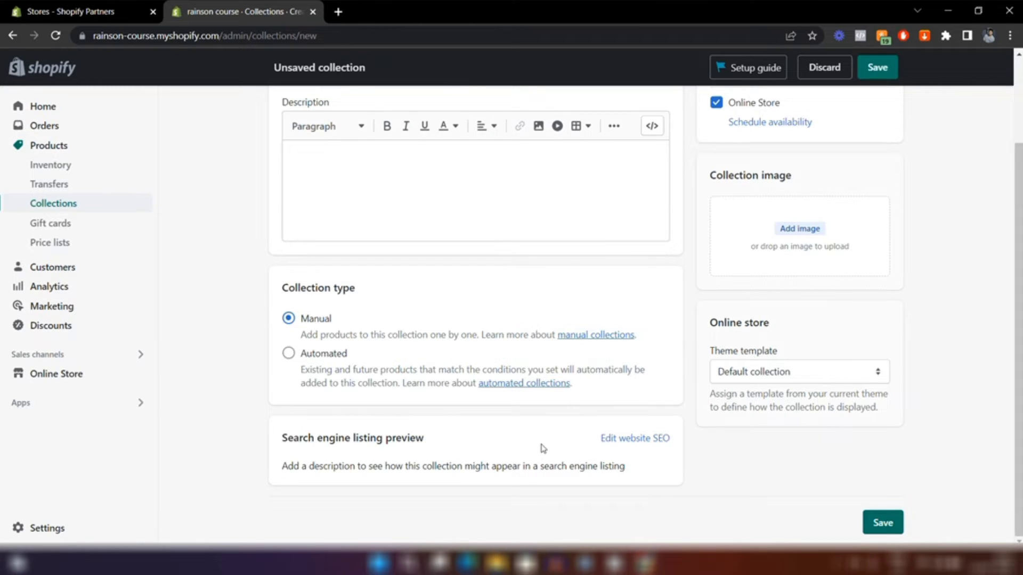
Step: Open the collection's search engine listing for editing and review its page title, meta description and URL handle
click(627, 439)
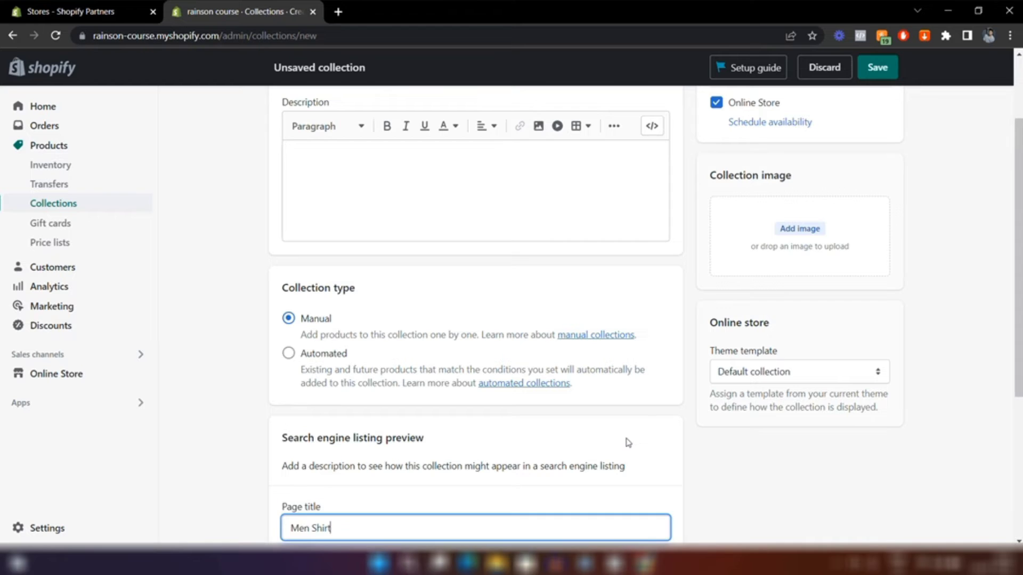
scroll(627, 441, down, 5)
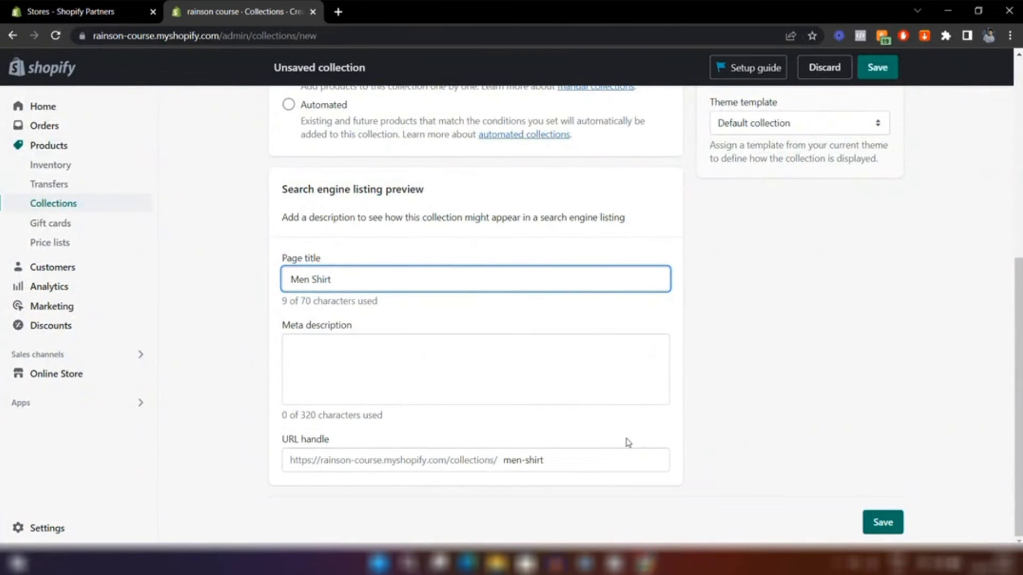
click(337, 316)
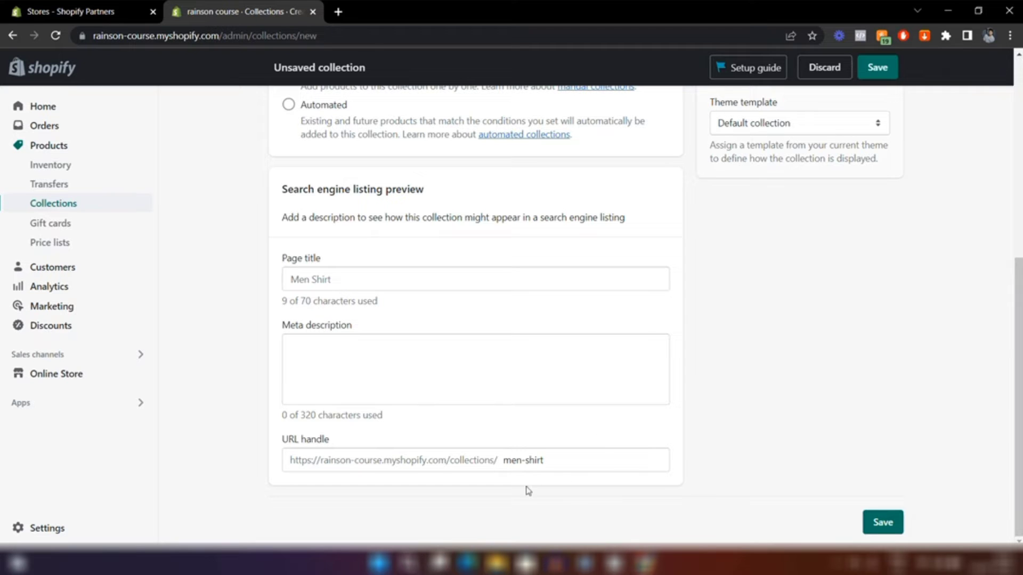
scroll(584, 430, up, 6)
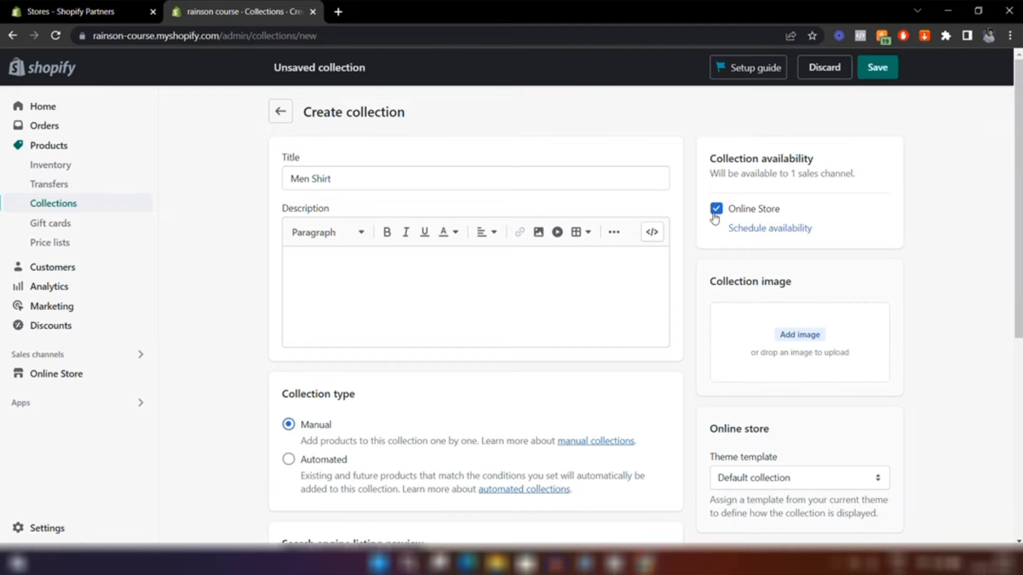
Step: Examine the Men's collection page of the Trends Manipur store as a collection image example, and return to the unsaved collection
scroll(783, 266, down, 2)
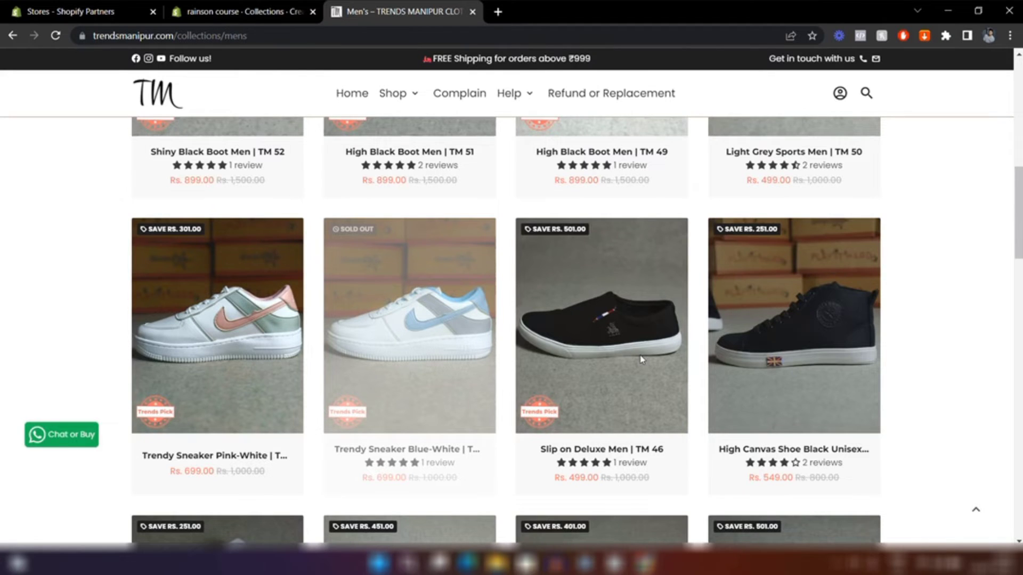
scroll(641, 360, down, 3)
scroll(968, 278, up, 10)
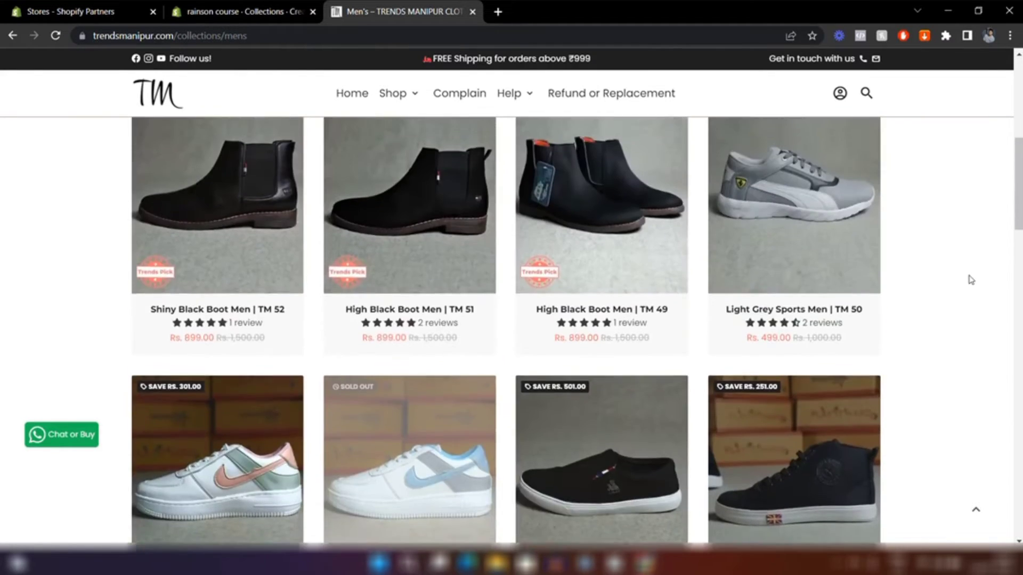
scroll(971, 280, up, 2)
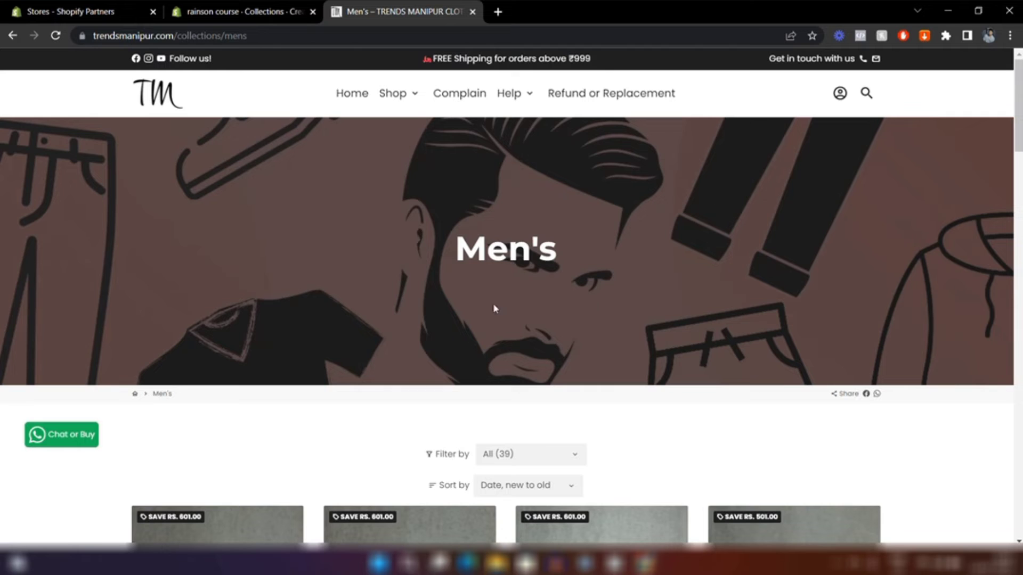
click(240, 11)
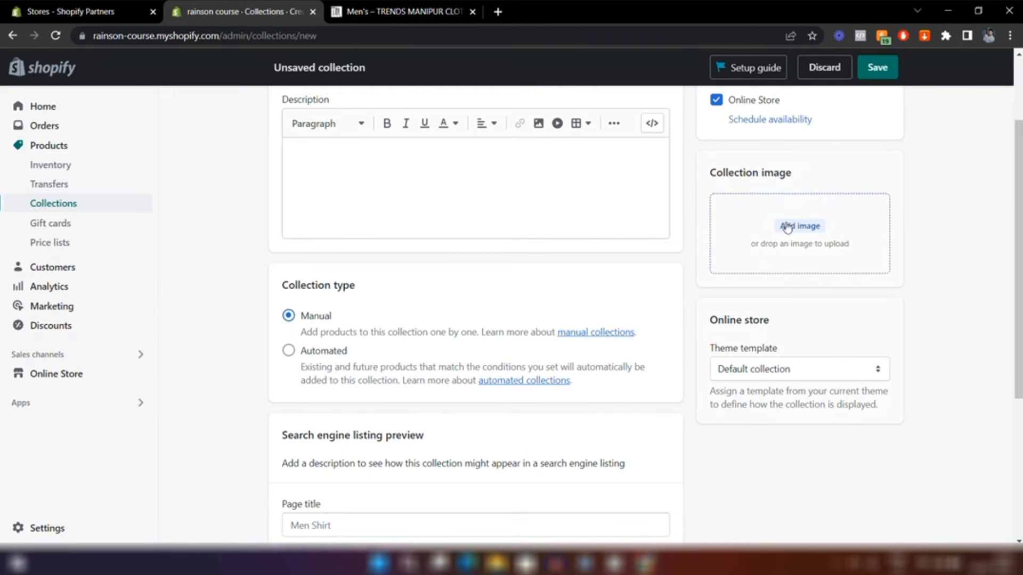
Step: Keep the Default collection theme template and save the new collection
scroll(820, 261, down, 3)
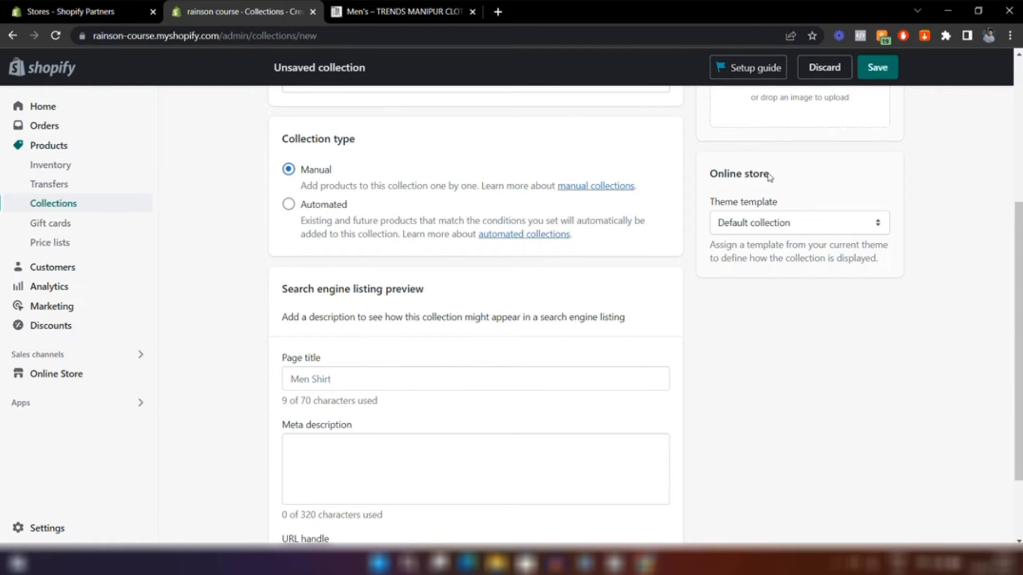
click(755, 224)
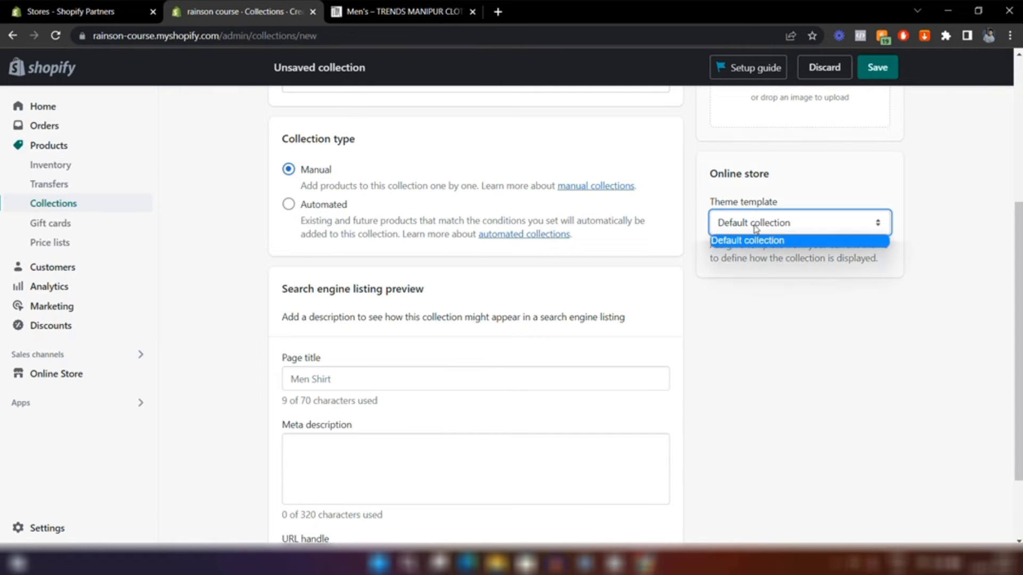
click(756, 226)
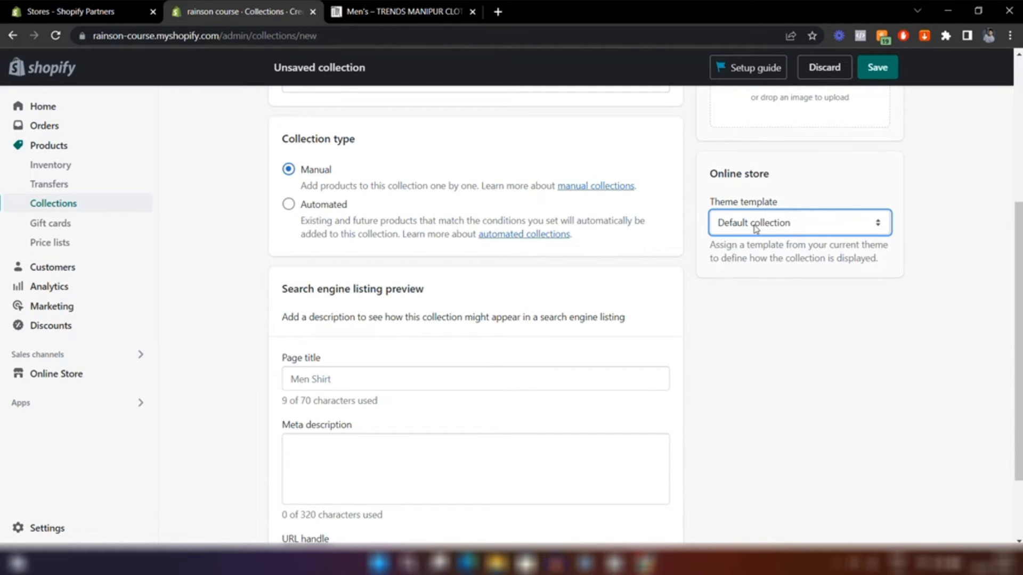
click(877, 71)
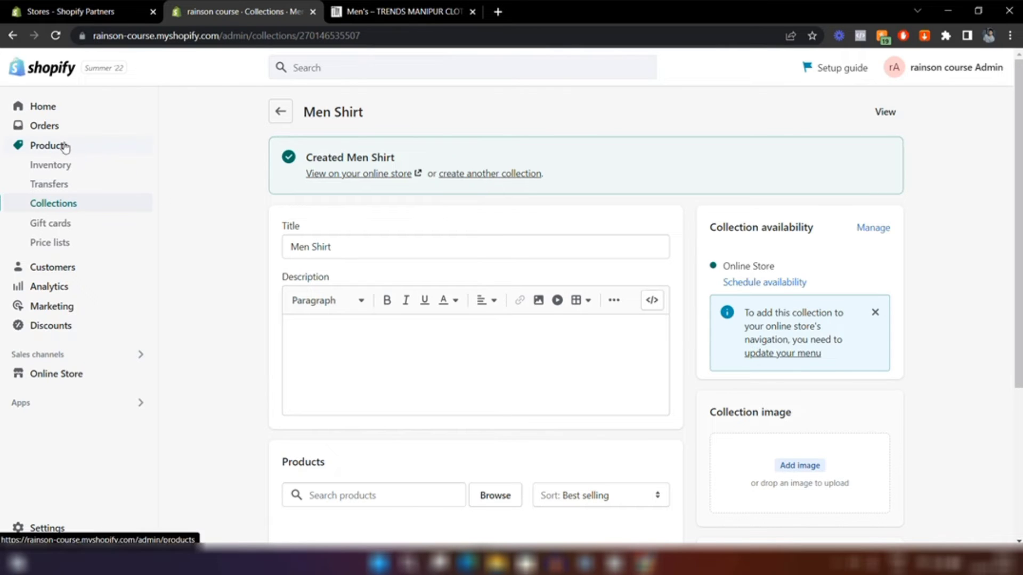
Step: Add the T-shirt product to the Men Shirt collection, remove it from the Home page collection, and save the product
click(49, 145)
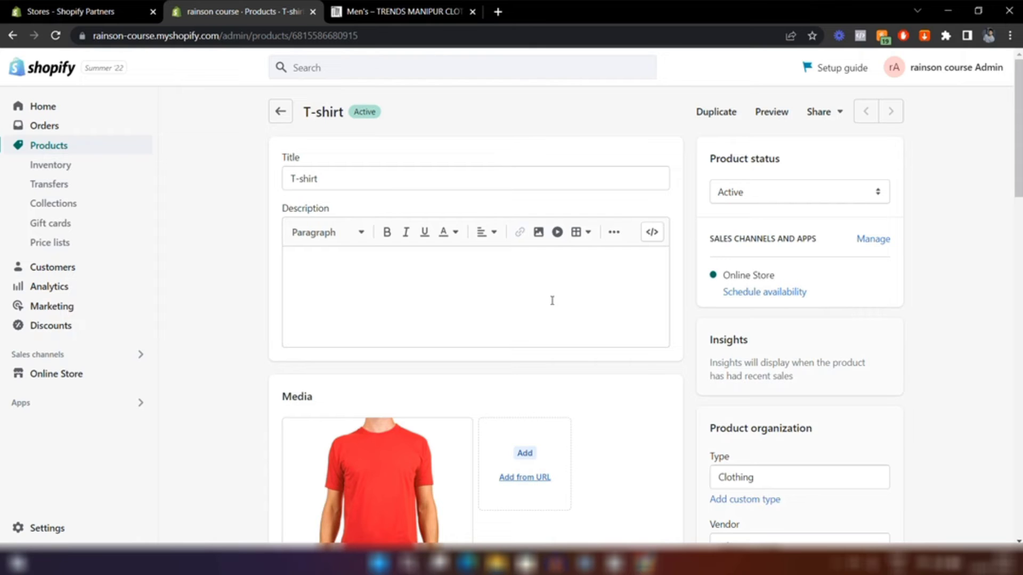
scroll(726, 289, down, 6)
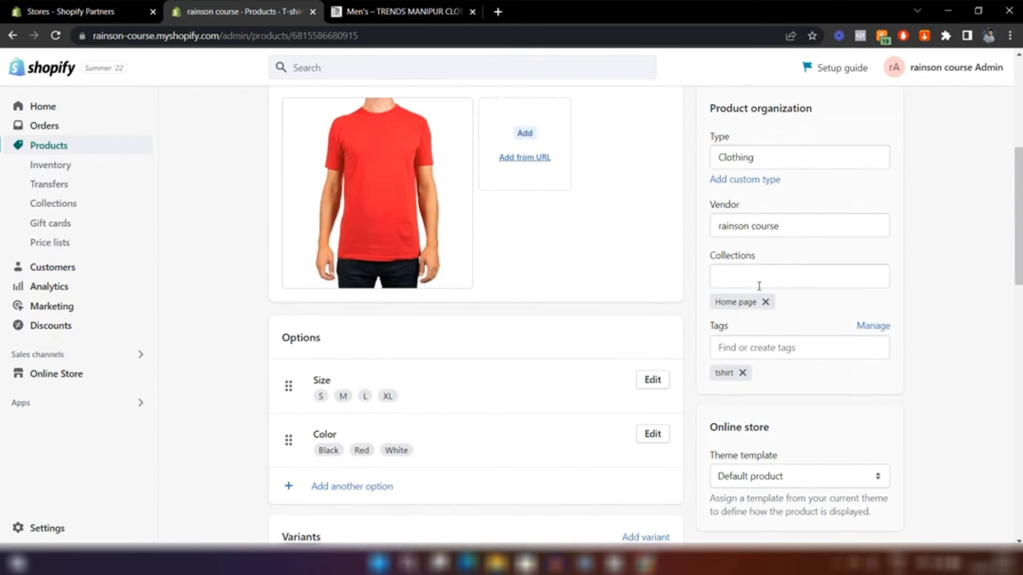
click(735, 278)
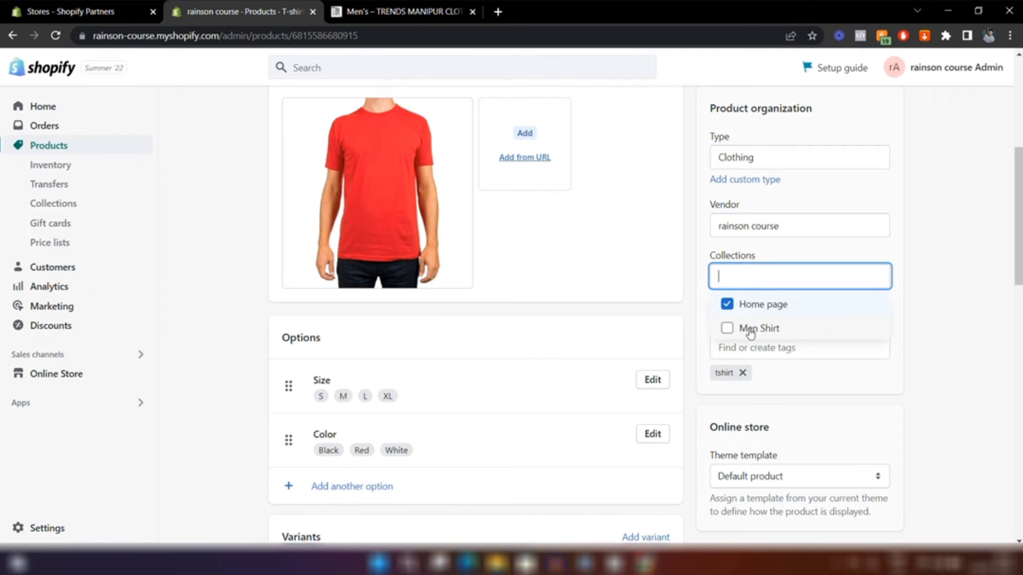
click(727, 329)
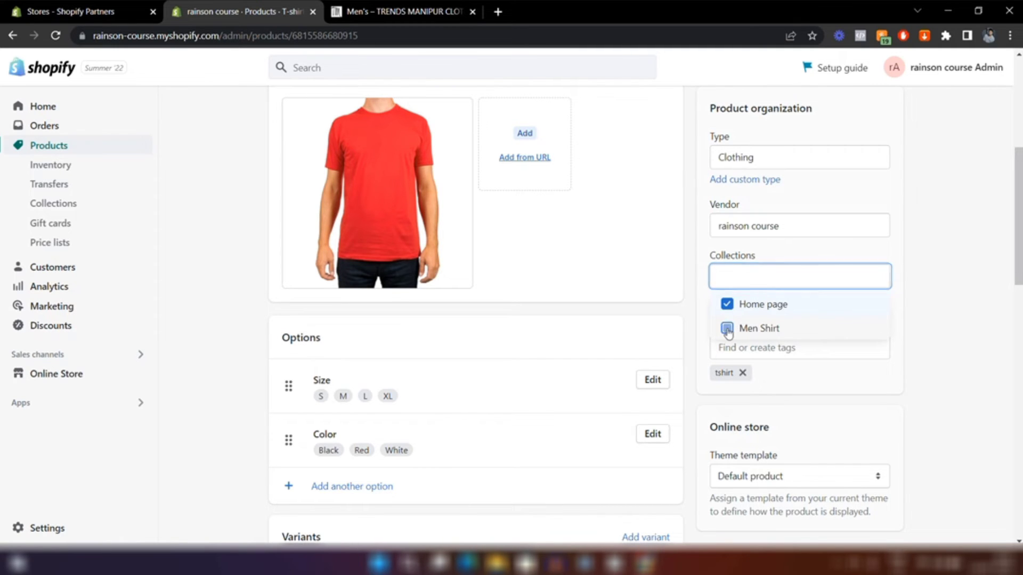
click(956, 225)
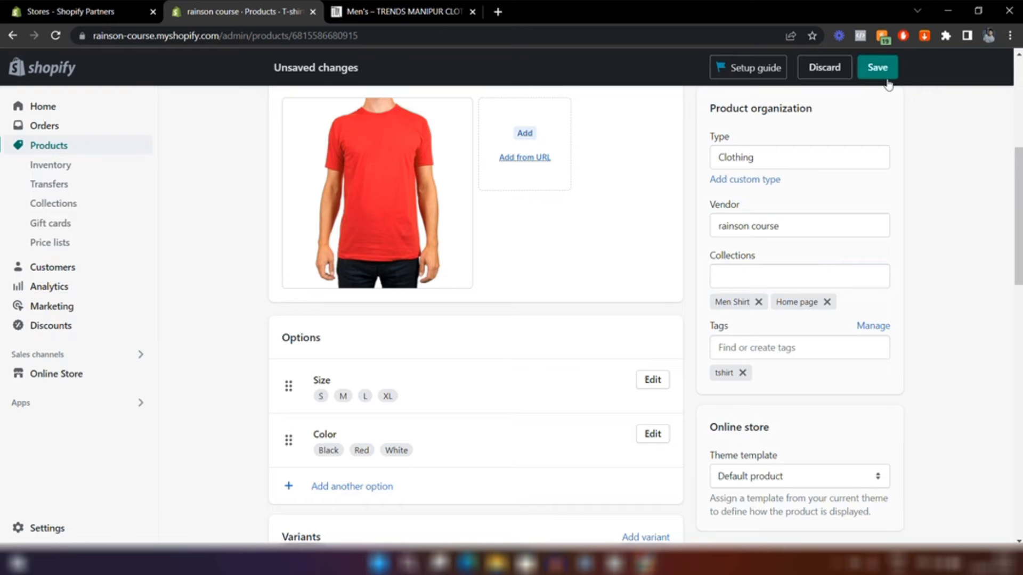
click(827, 302)
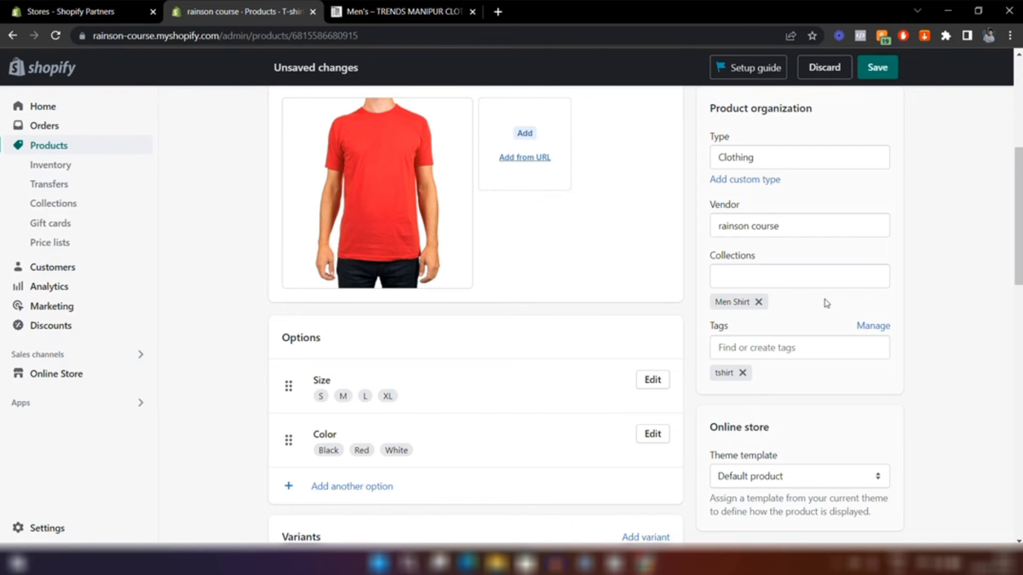
click(870, 78)
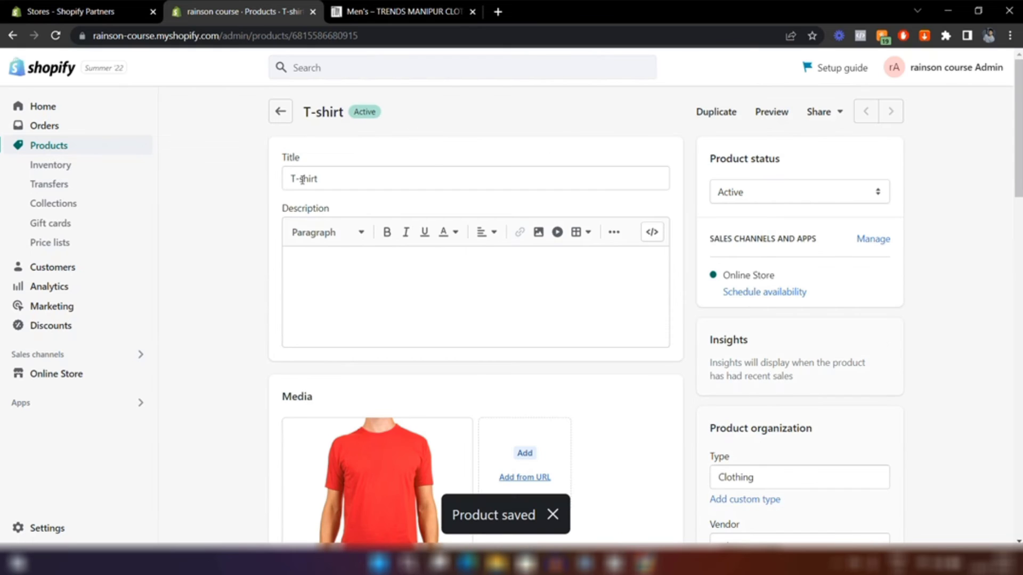
scroll(482, 197, down, 3)
scroll(482, 196, down, 3)
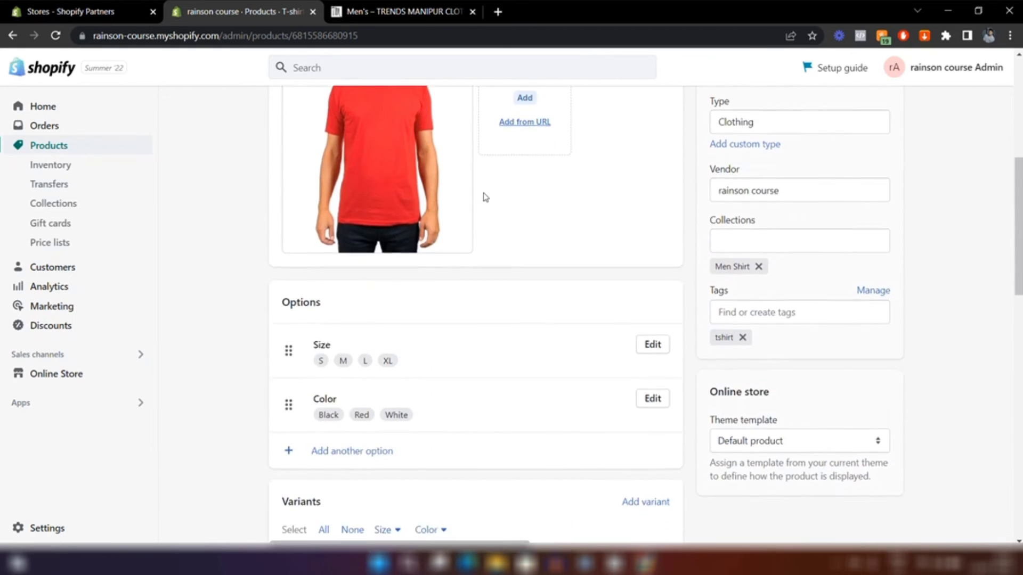
scroll(481, 193, up, 6)
scroll(206, 278, down, 2)
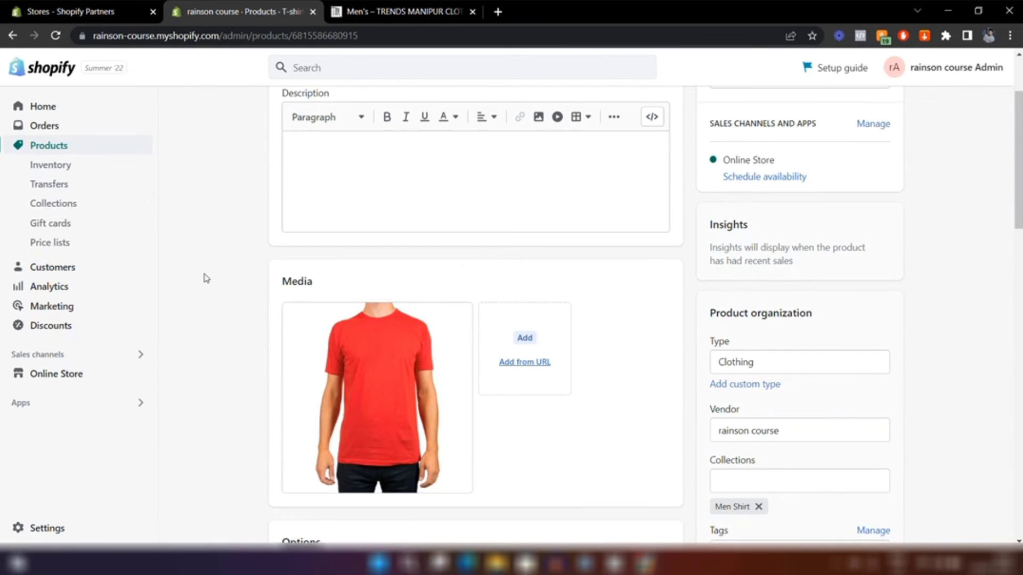
scroll(207, 278, up, 2)
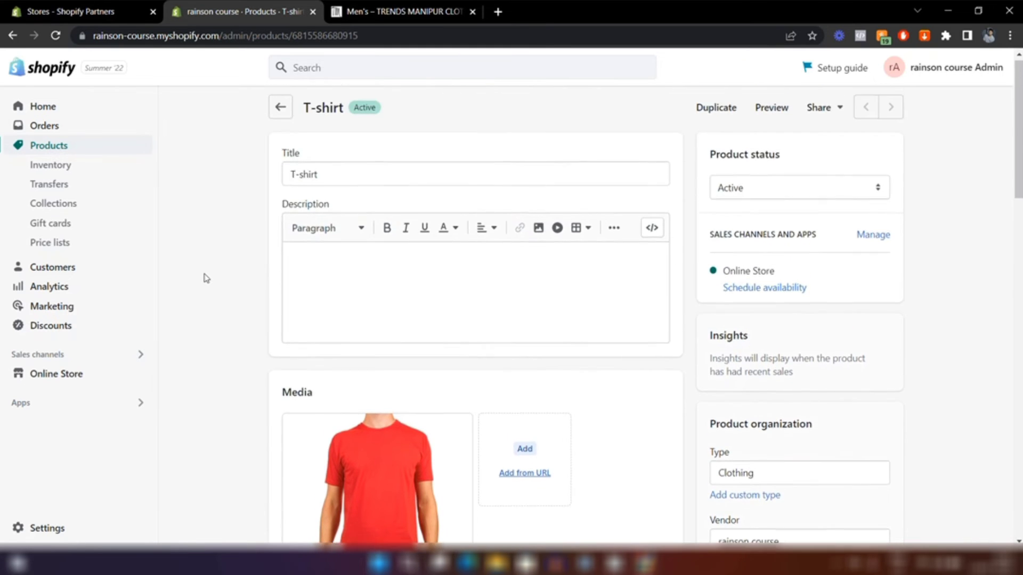